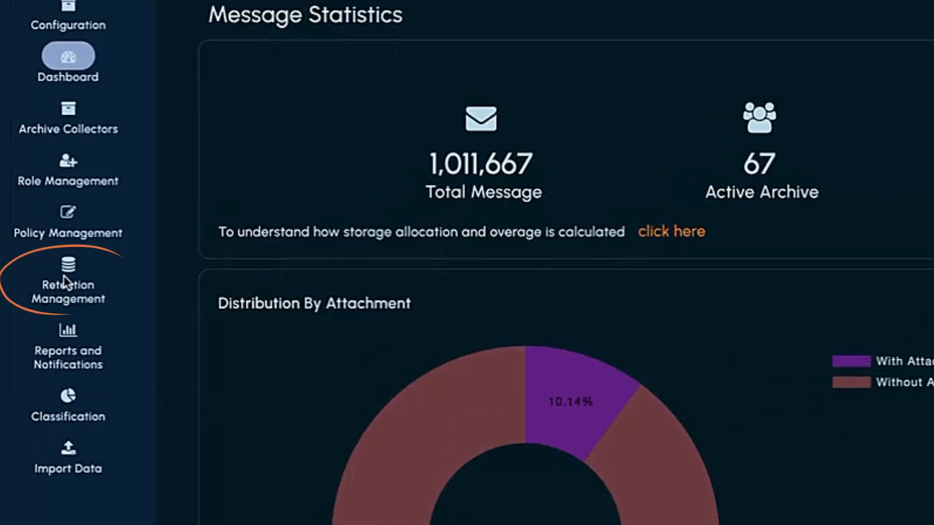
- Create and save a retention policy named 'Company Newsletters' with a 60-day retention period
{"action": "left_click", "coordinate": [69, 274]}
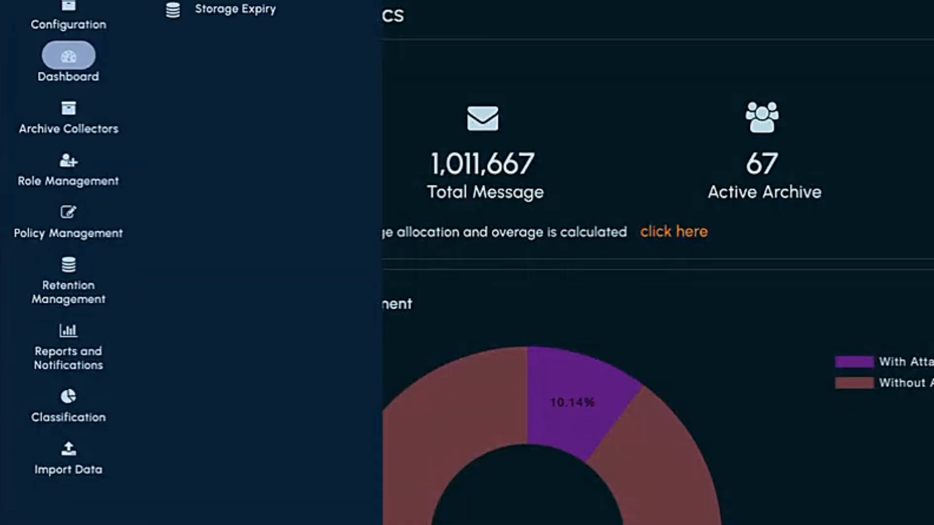
{"action": "left_click", "coordinate": [227, 15]}
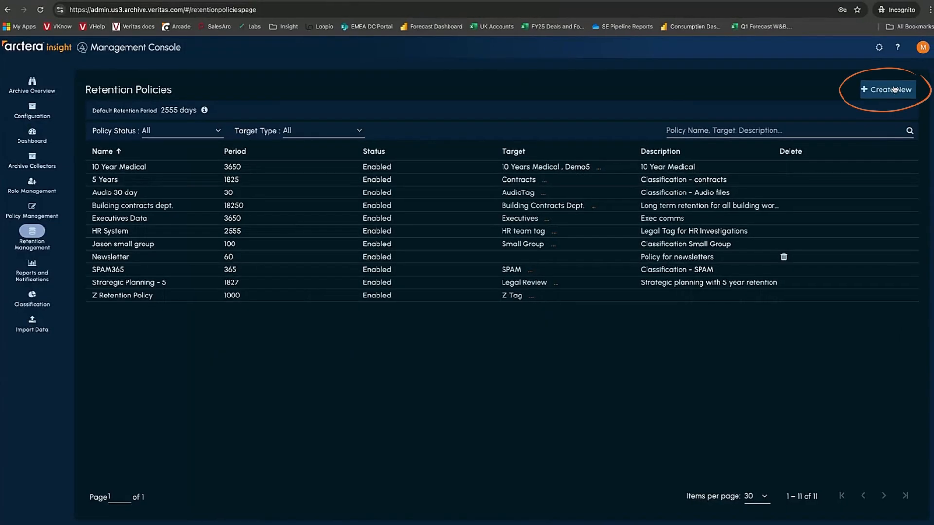
{"action": "left_click", "coordinate": [893, 89]}
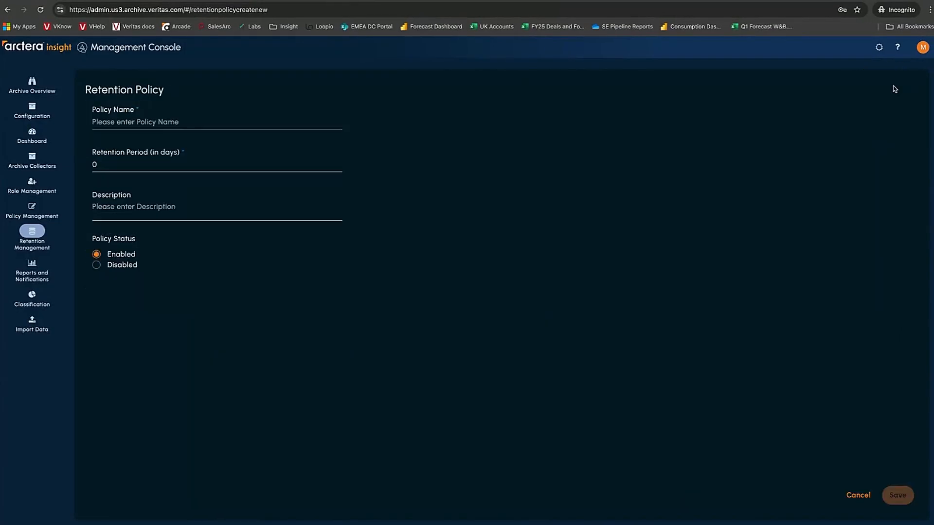
{"action": "left_click", "coordinate": [198, 124]}
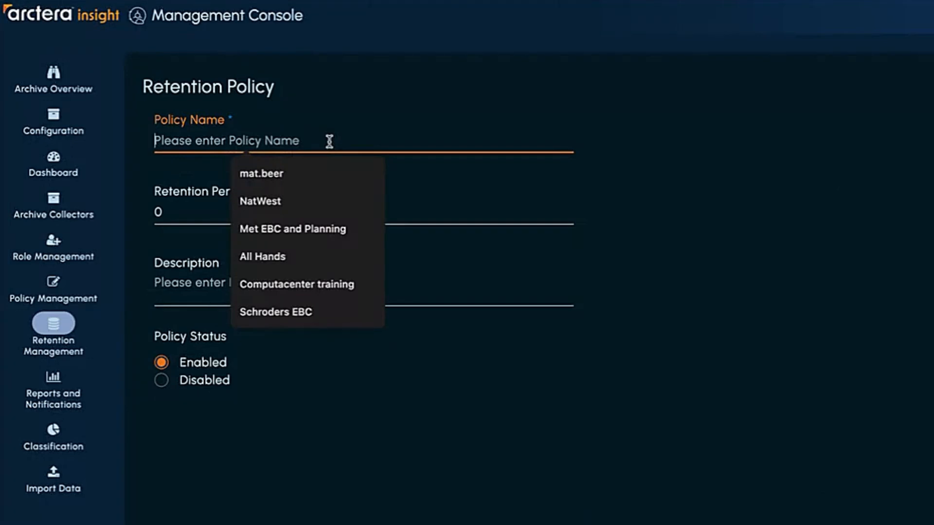
{"action": "type", "text": "C"}
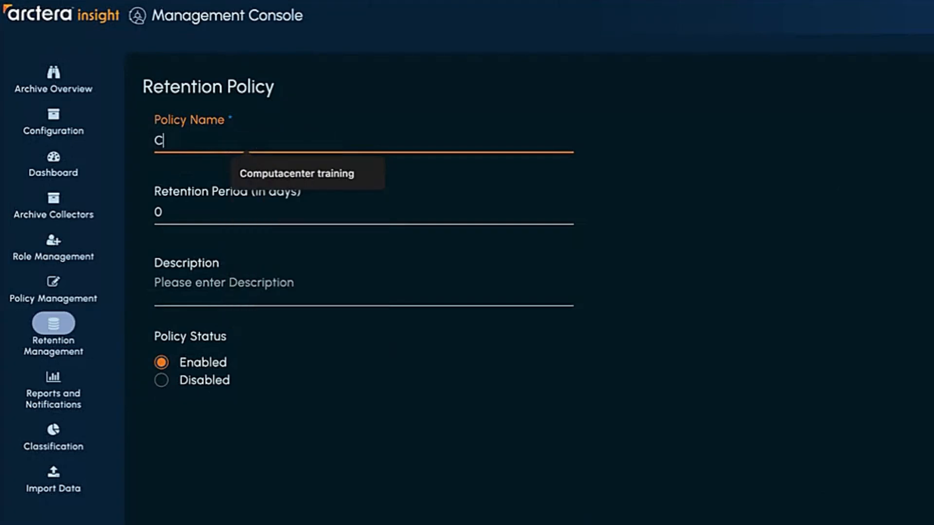
{"action": "type", "text": "ompany Newsletter"}
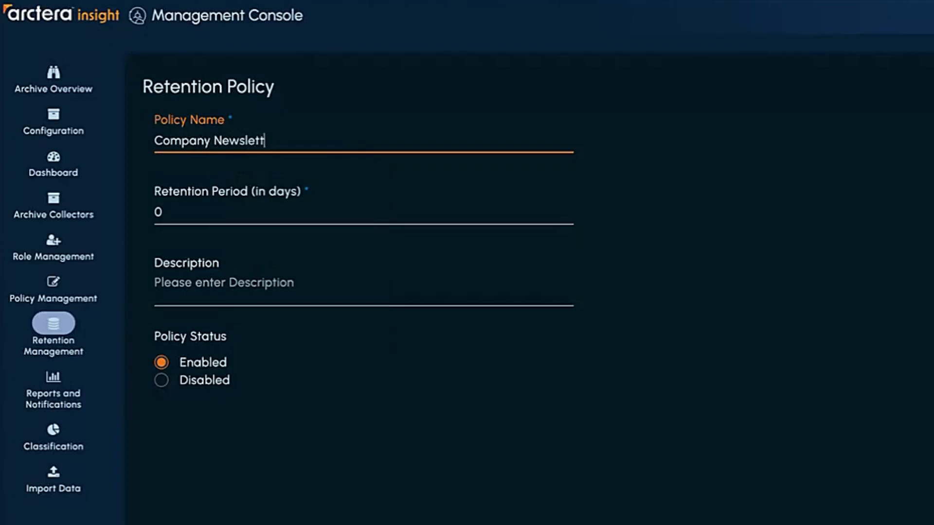
{"action": "type", "text": "s"}
{"action": "left_click", "coordinate": [213, 212]}
{"action": "key", "text": "BackSpace"}
{"action": "type", "text": "60"}
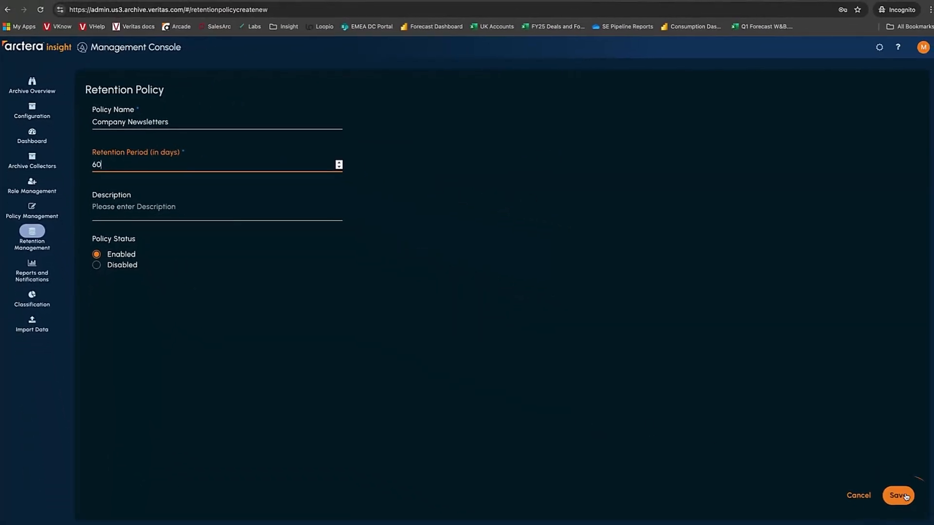
{"action": "left_click", "coordinate": [906, 497]}
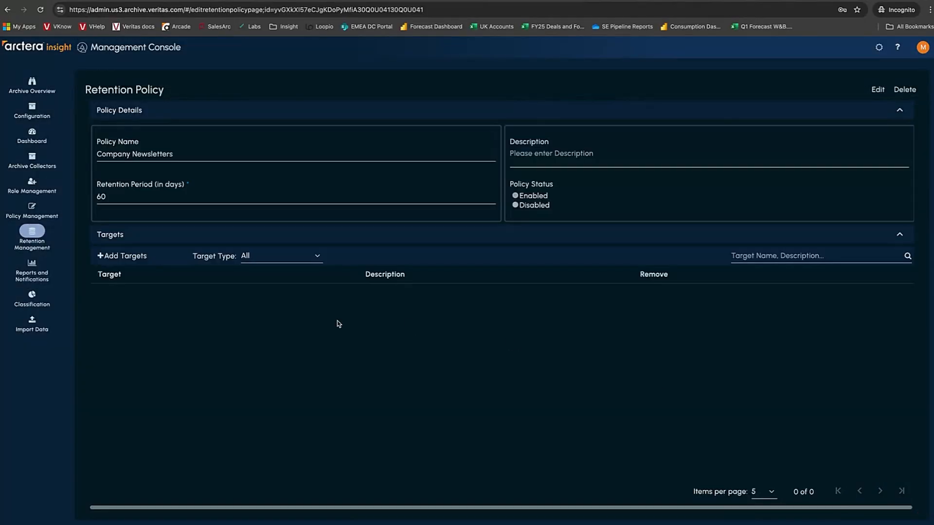
- Begin a new managed tag named 'Company Newsletter' and bring up its retention policy picker
{"action": "mouse_move", "coordinate": [37, 116]}
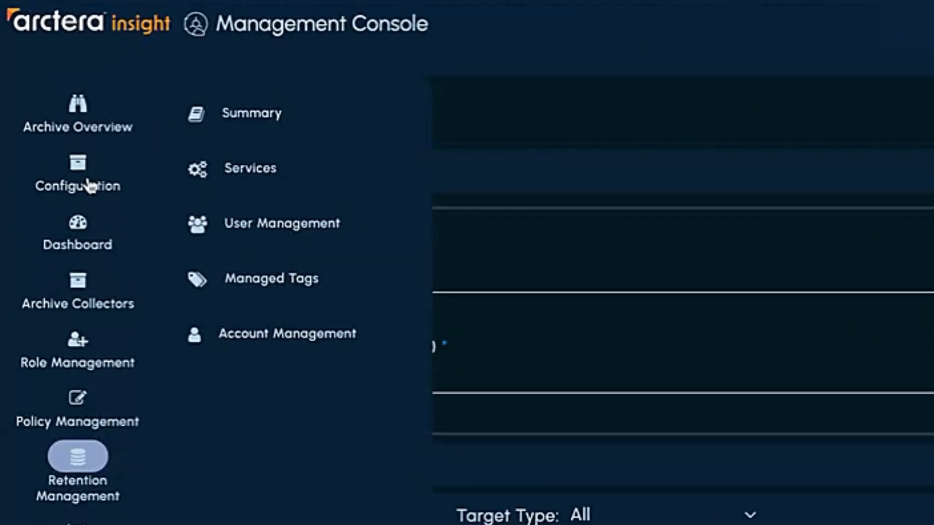
{"action": "left_click", "coordinate": [301, 280]}
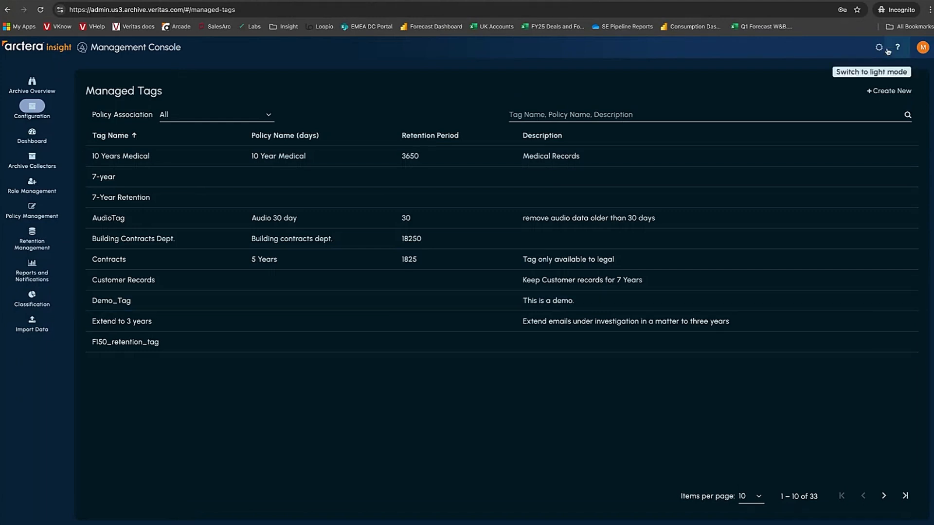
{"action": "left_click", "coordinate": [891, 91]}
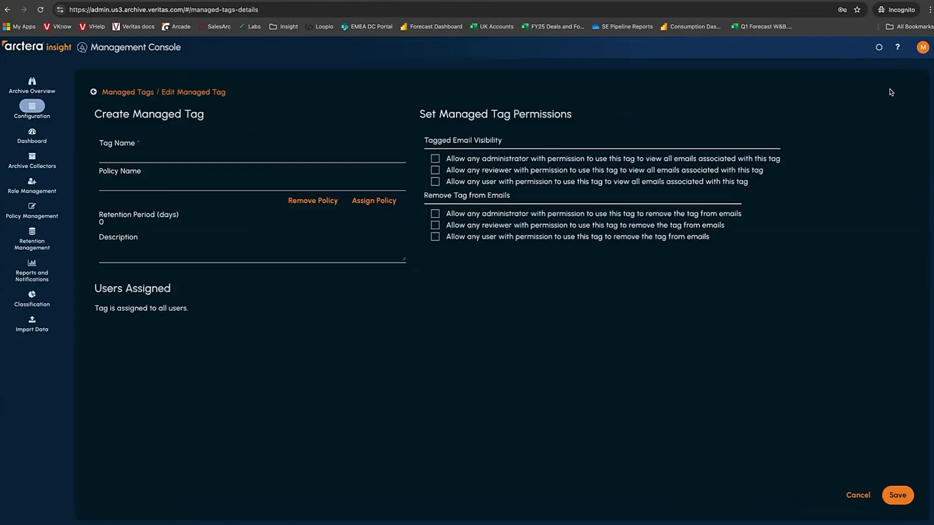
{"action": "left_click", "coordinate": [156, 151]}
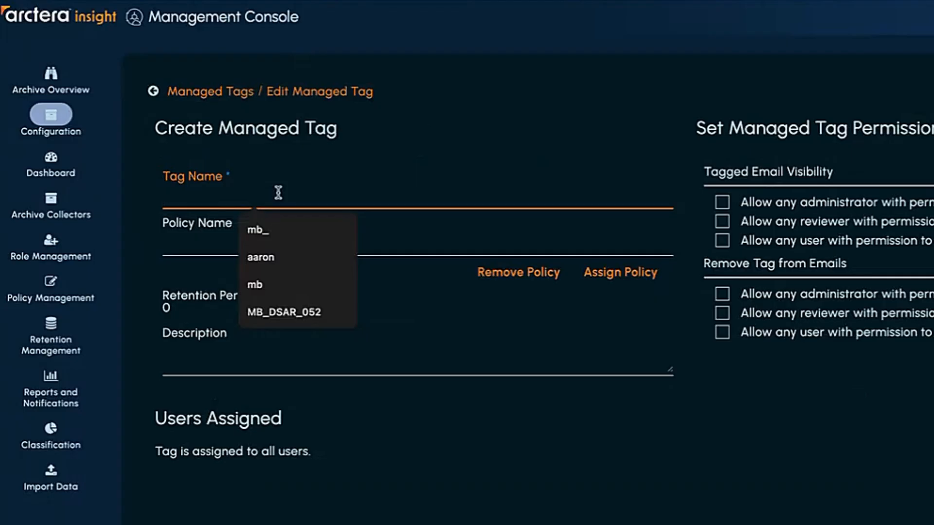
{"action": "type", "text": "Company Newsletters"}
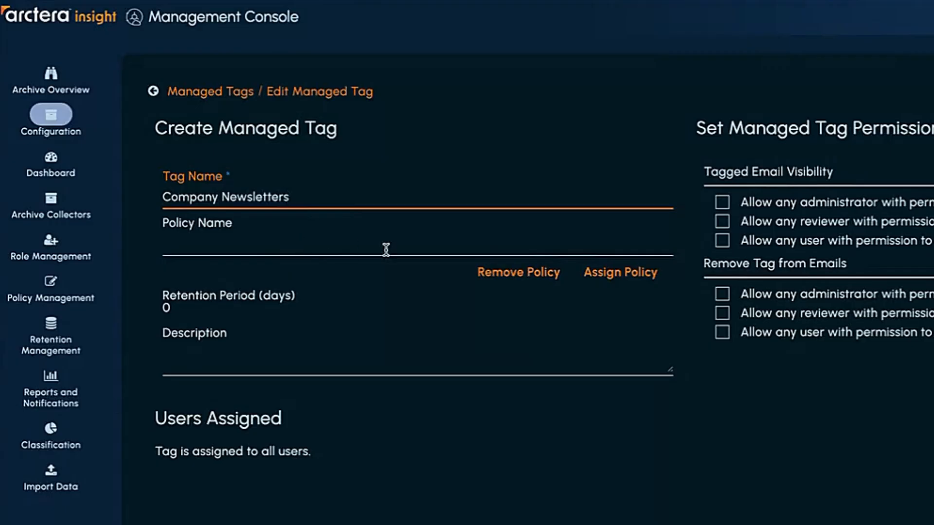
{"action": "left_click", "coordinate": [599, 274]}
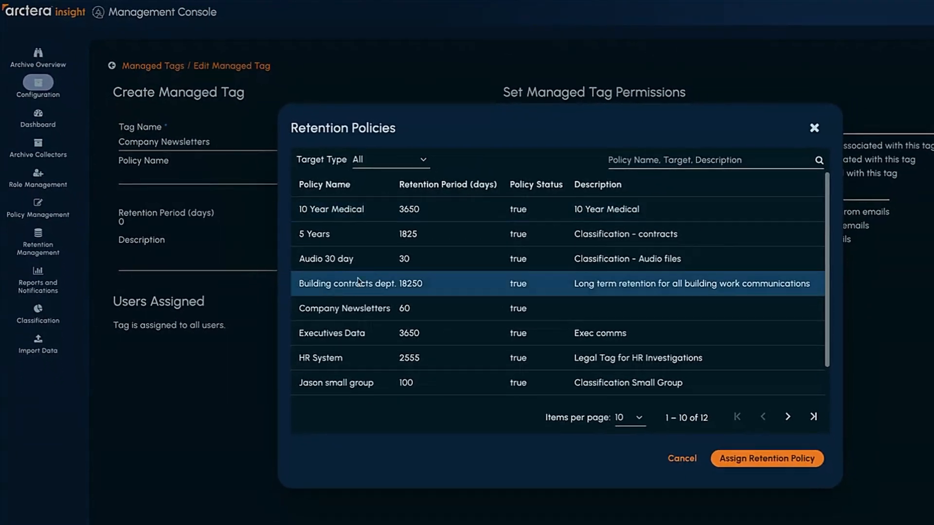
- Link the 60-day Company Newsletters retention policy to the tag and save it
{"action": "left_click", "coordinate": [362, 307]}
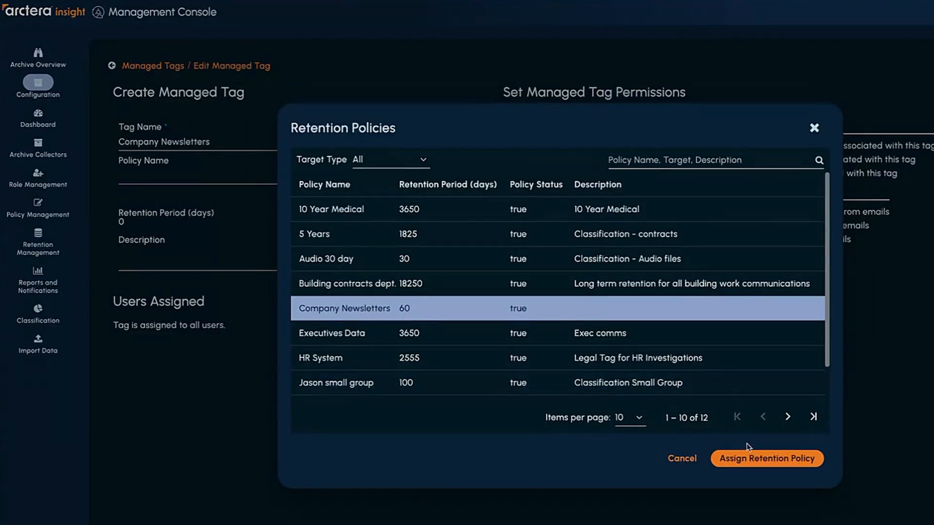
{"action": "left_click", "coordinate": [754, 459]}
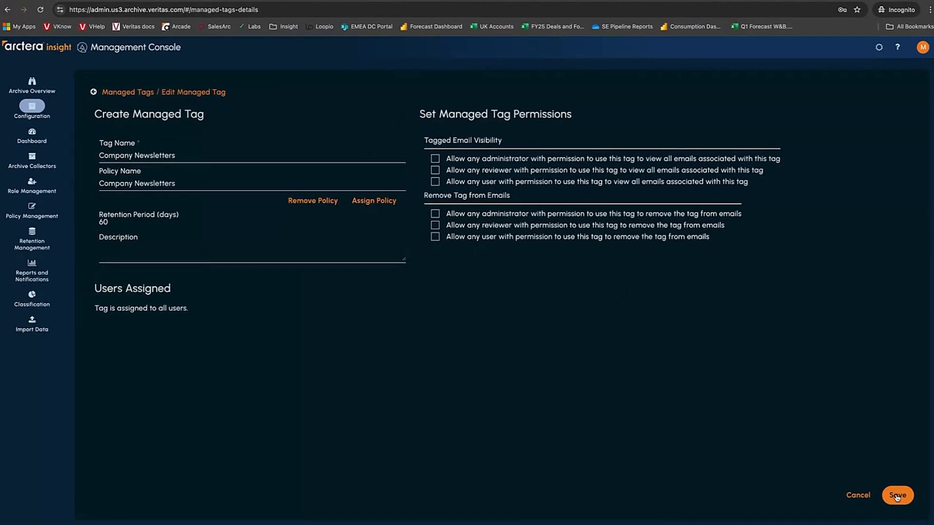
{"action": "left_click", "coordinate": [897, 496]}
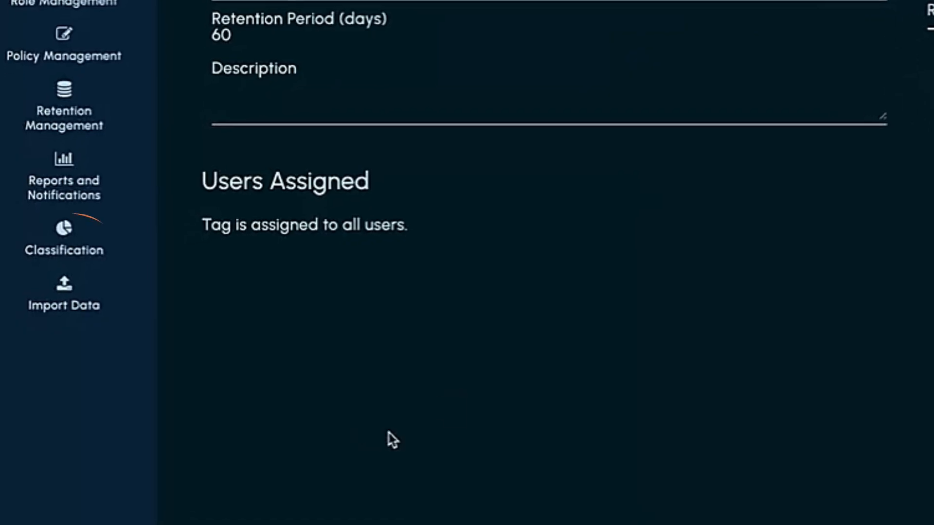
- Create a classification tag 'Company newsletters' mapped to the Company Newsletters retention category
{"action": "left_click", "coordinate": [73, 238]}
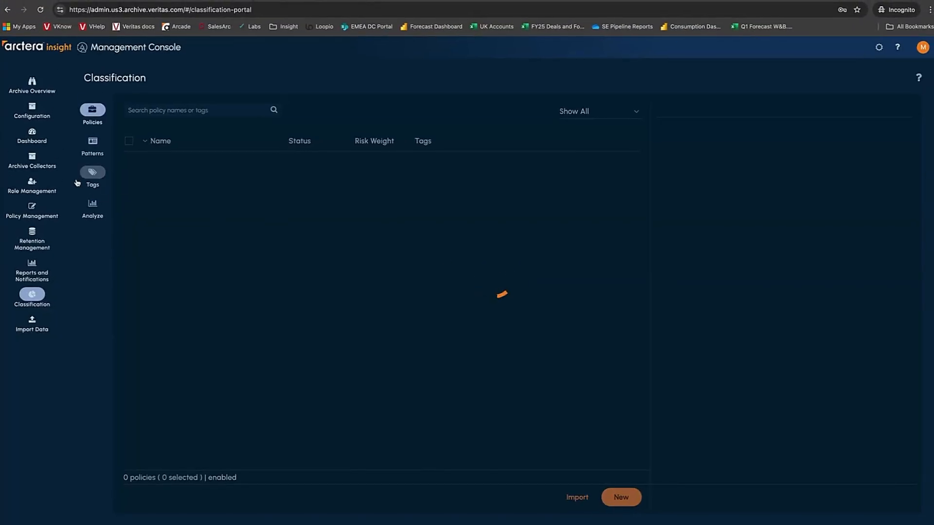
{"action": "left_click", "coordinate": [93, 174]}
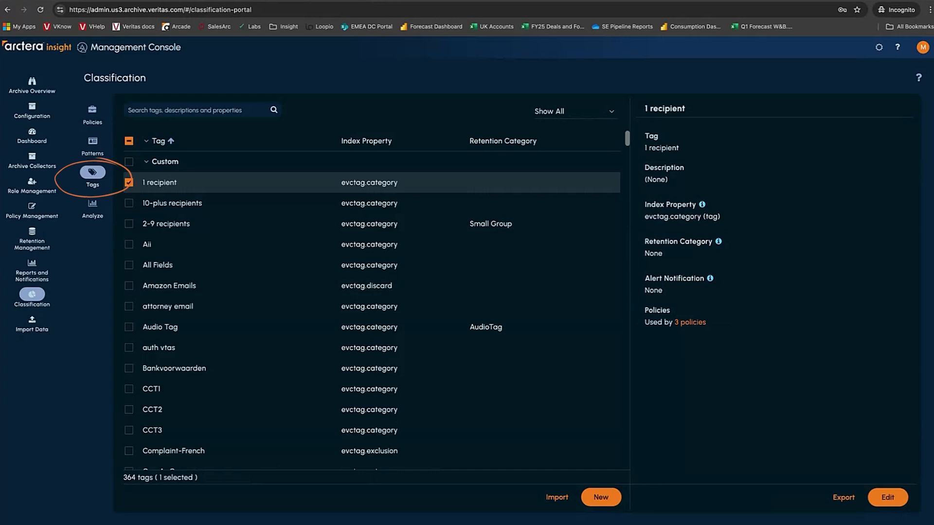
{"action": "left_click", "coordinate": [608, 499]}
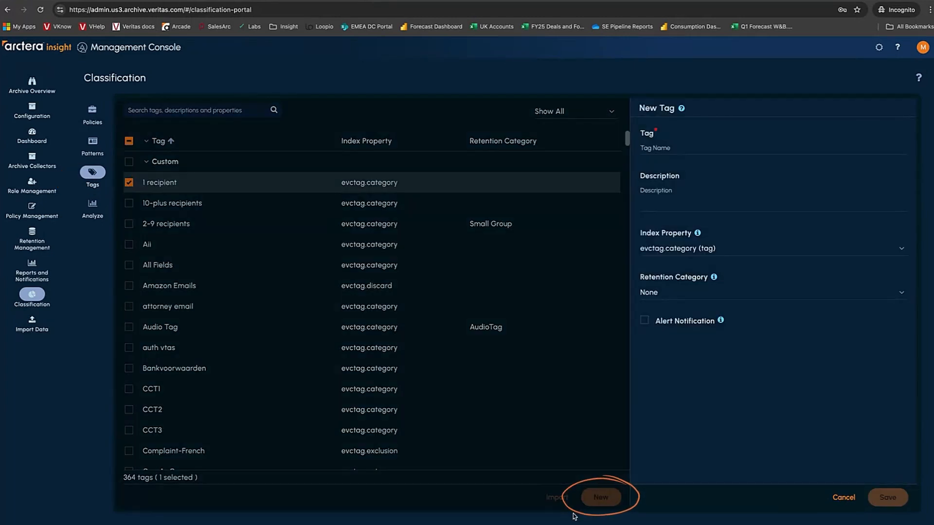
{"action": "left_click", "coordinate": [649, 148]}
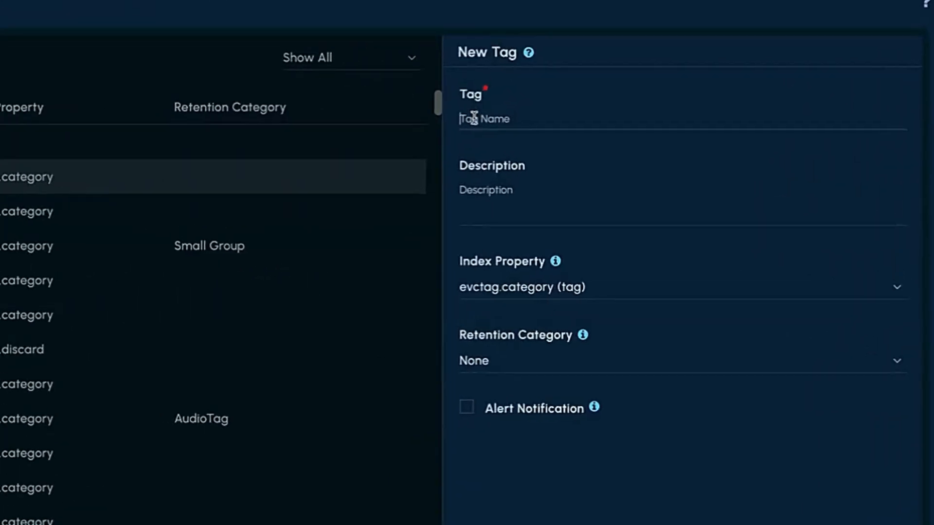
{"action": "type", "text": "Compan"}
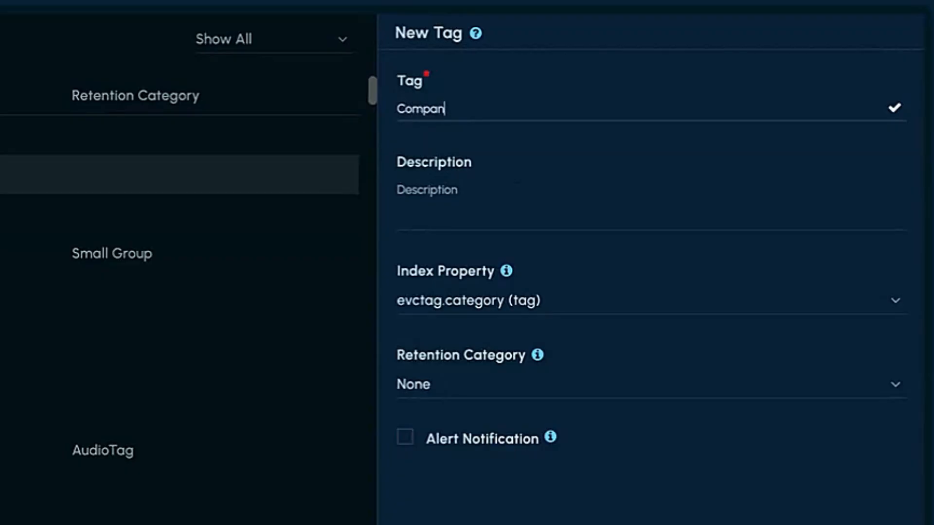
{"action": "type", "text": "y newsletter"}
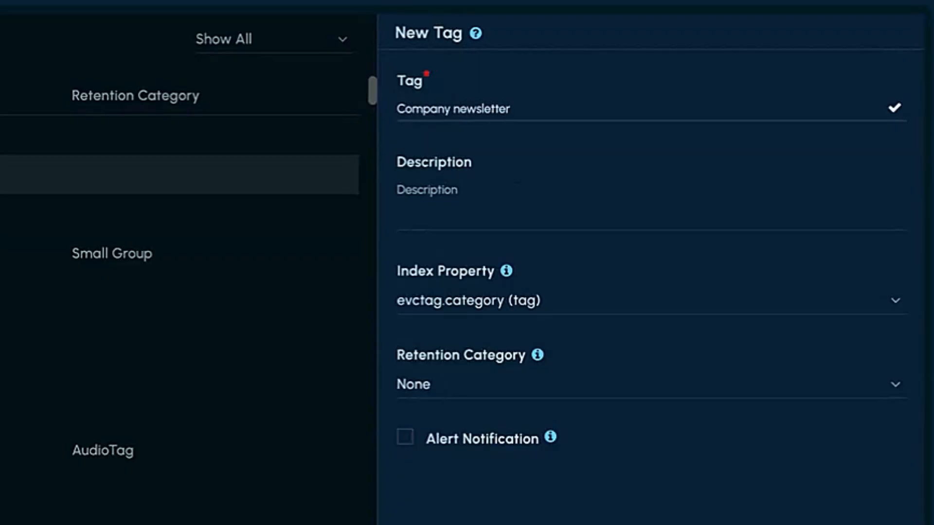
{"action": "type", "text": "s"}
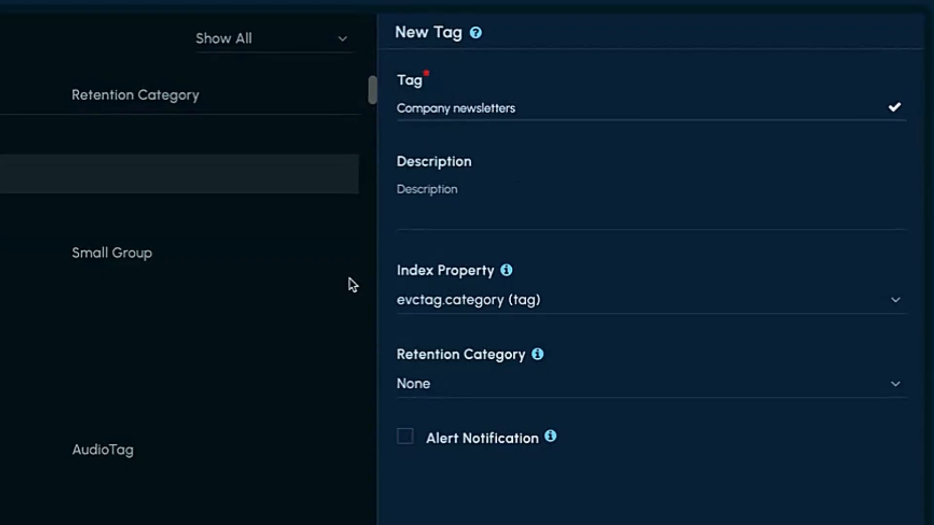
{"action": "left_click", "coordinate": [510, 383]}
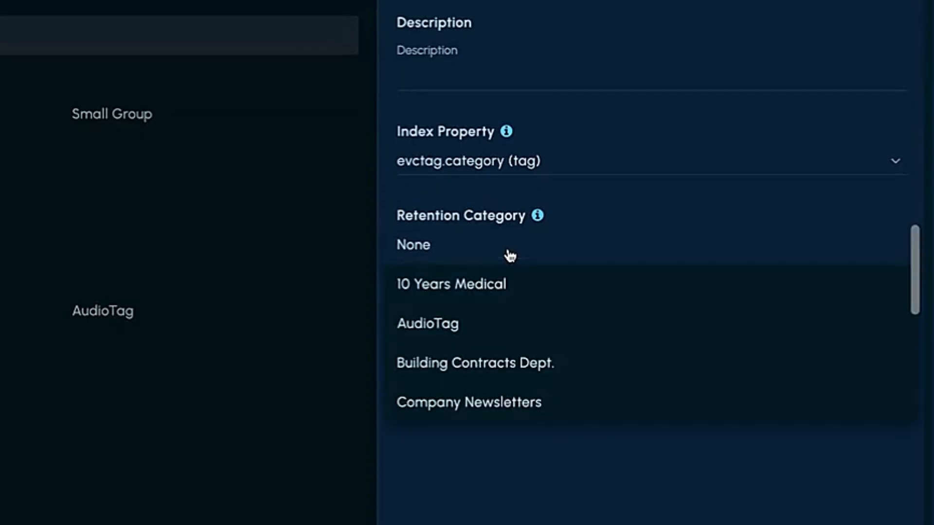
{"action": "left_click", "coordinate": [500, 404]}
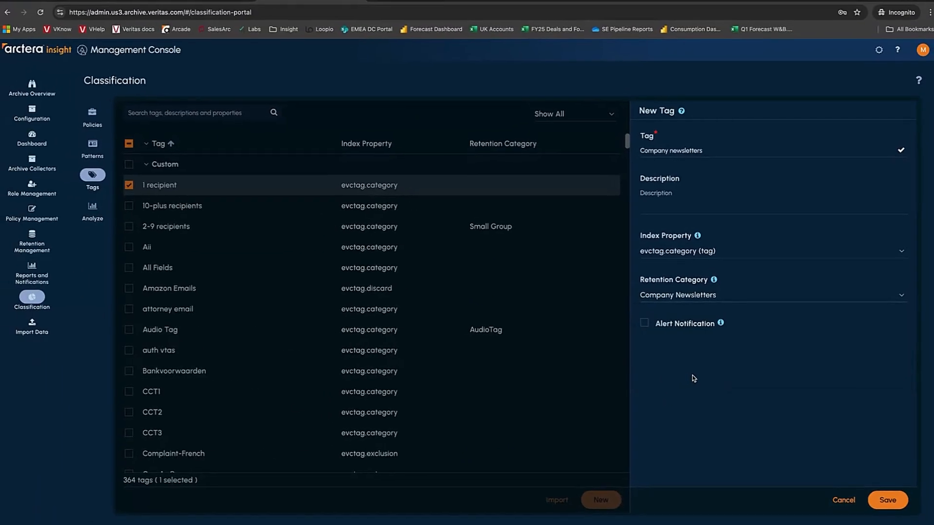
{"action": "left_click", "coordinate": [888, 501]}
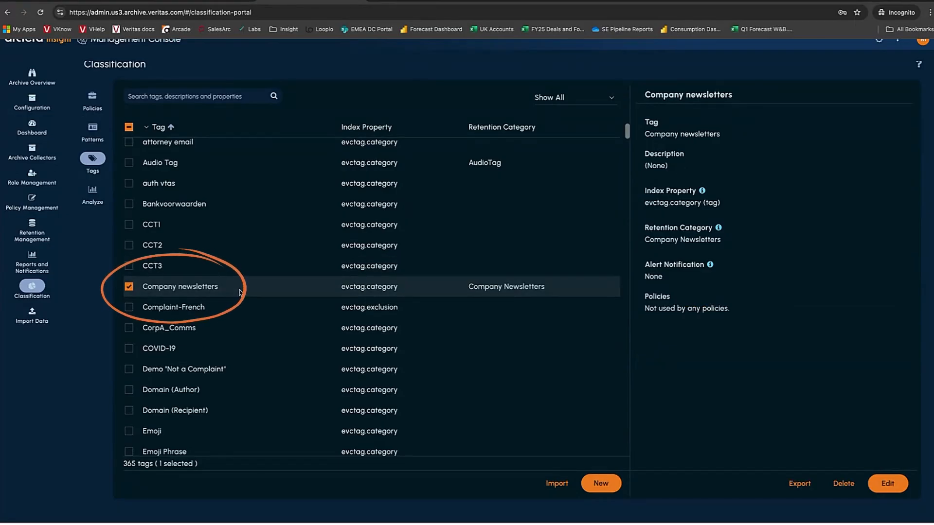
{"action": "left_click", "coordinate": [97, 99]}
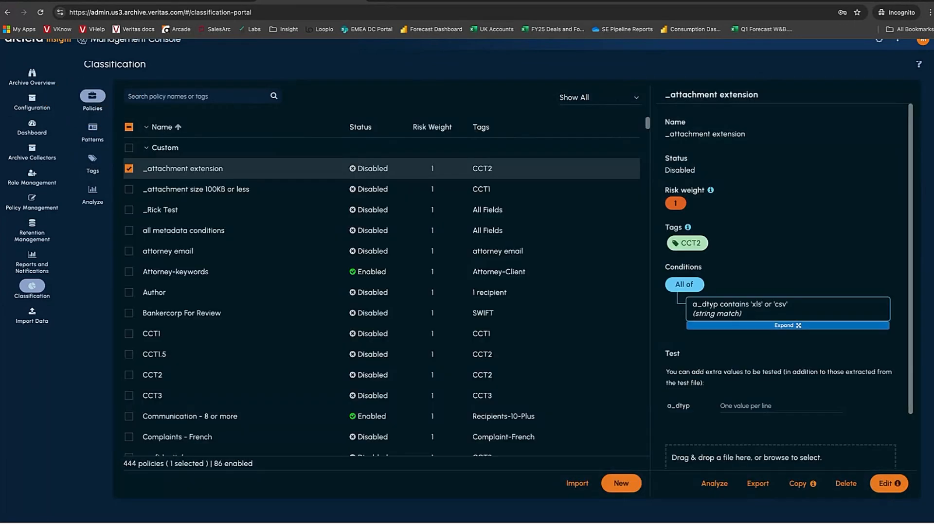
- Start a classification policy named 'Company newsletters' carrying the Company newsletters tag
{"action": "left_click", "coordinate": [629, 486]}
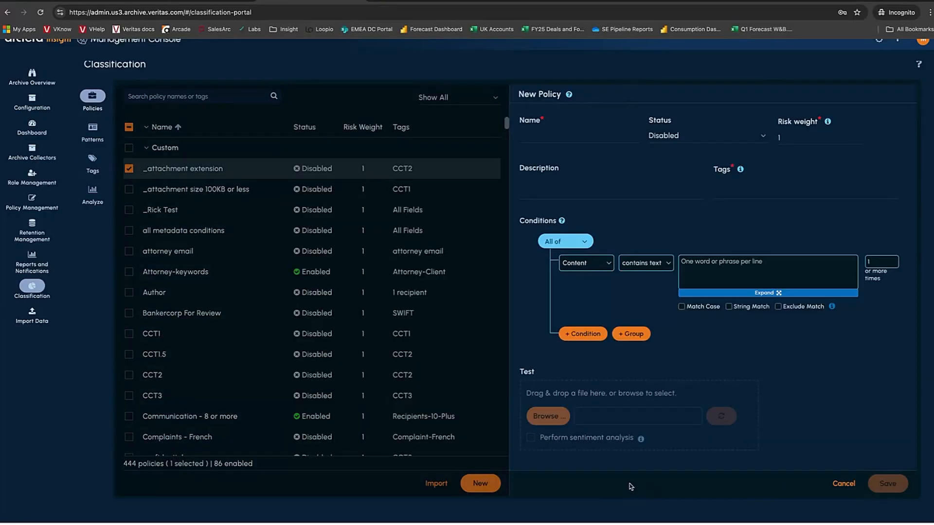
{"action": "left_click", "coordinate": [569, 130]}
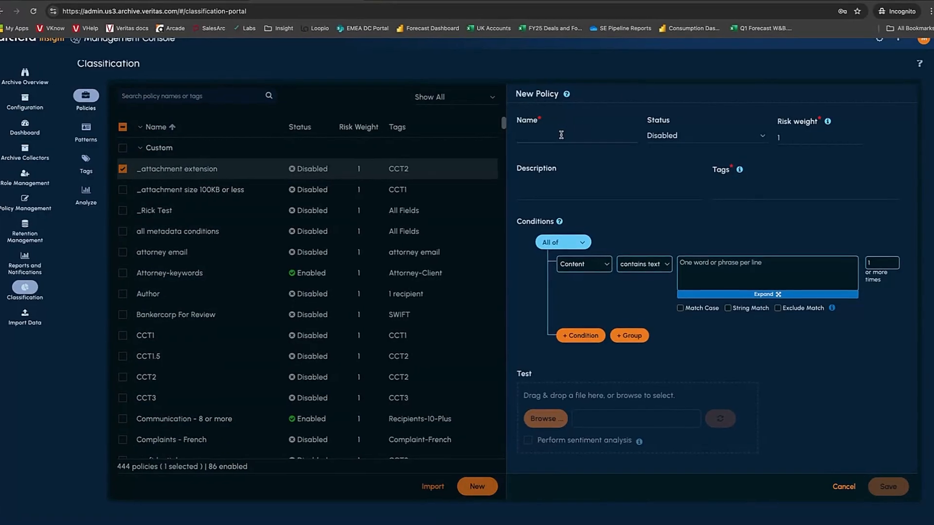
{"action": "type", "text": "Co"}
{"action": "type", "text": "mpany newsletter"}
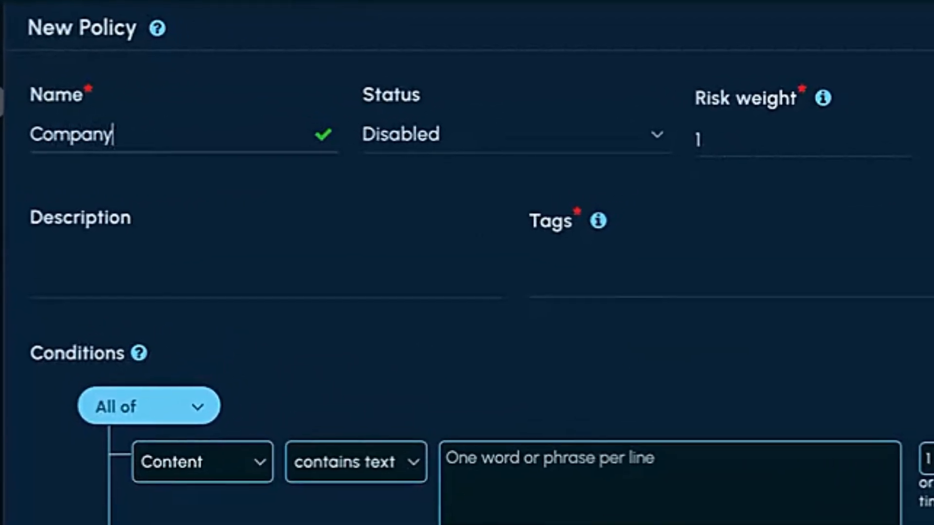
{"action": "type", "text": "s"}
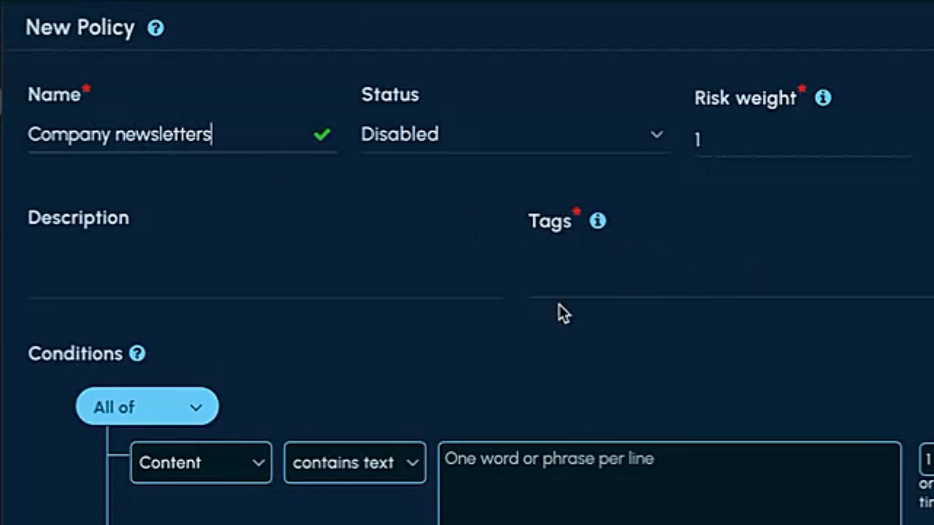
{"action": "left_click", "coordinate": [567, 287]}
{"action": "type", "text": "com"}
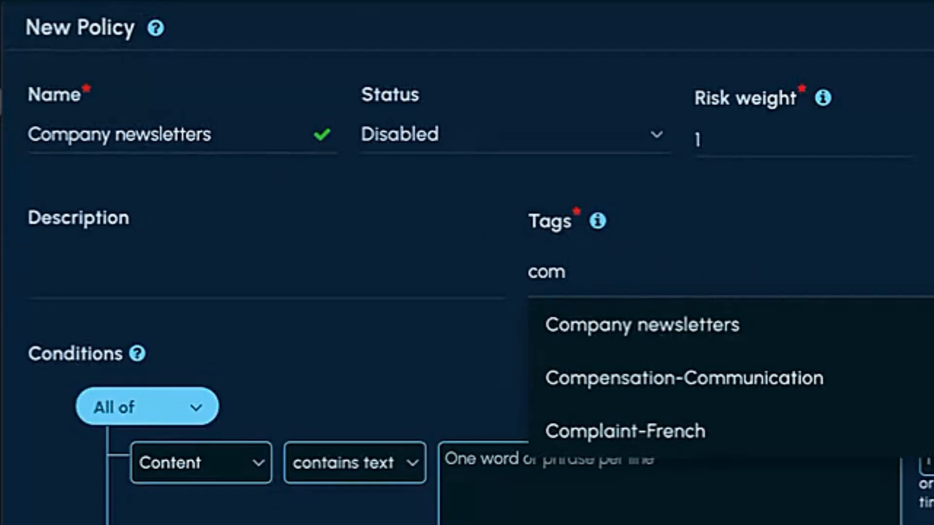
{"action": "left_click", "coordinate": [650, 325]}
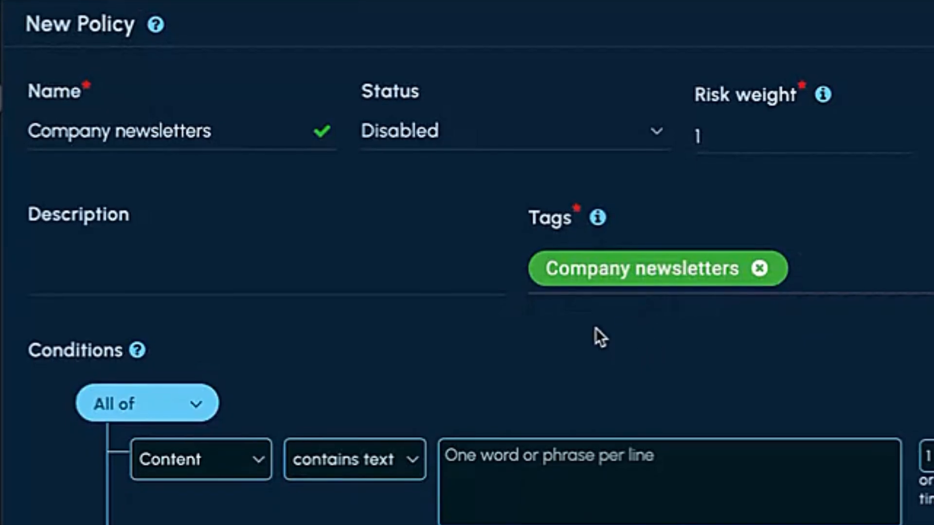
- Add an Author-contains condition matching the newsletter sender's e-mail address and save the policy
{"action": "scroll", "coordinate": [327, 388], "scroll_direction": "down", "scroll_amount": 5}
{"action": "left_click", "coordinate": [204, 221]}
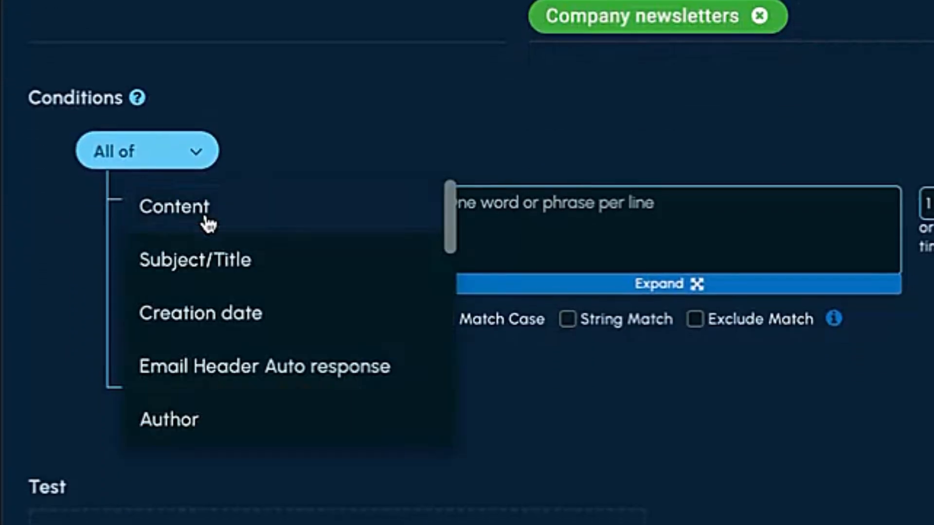
{"action": "scroll", "coordinate": [254, 360], "scroll_direction": "down", "scroll_amount": 2}
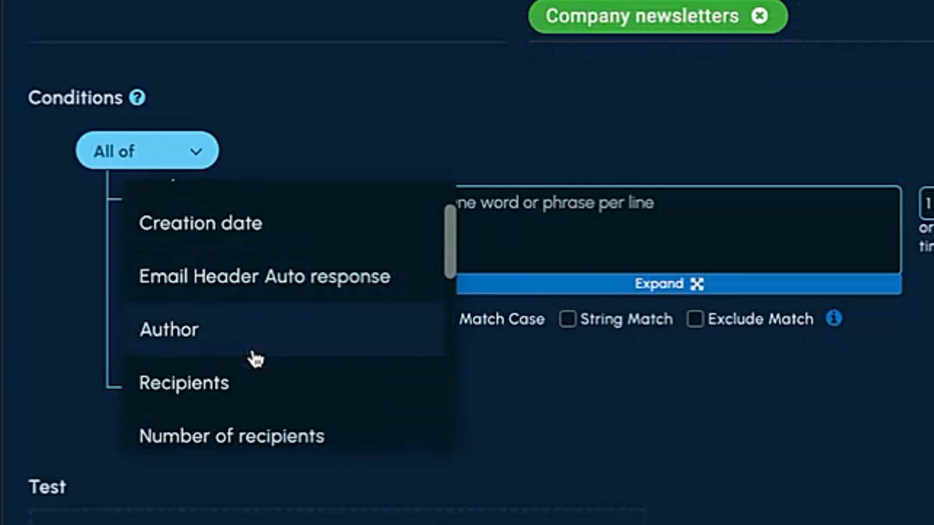
{"action": "left_click", "coordinate": [223, 351]}
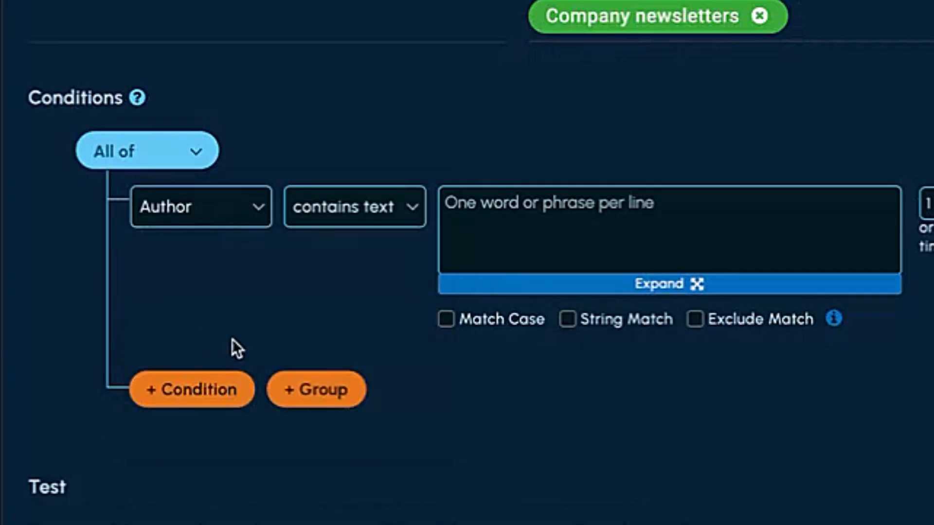
{"action": "left_click", "coordinate": [480, 210]}
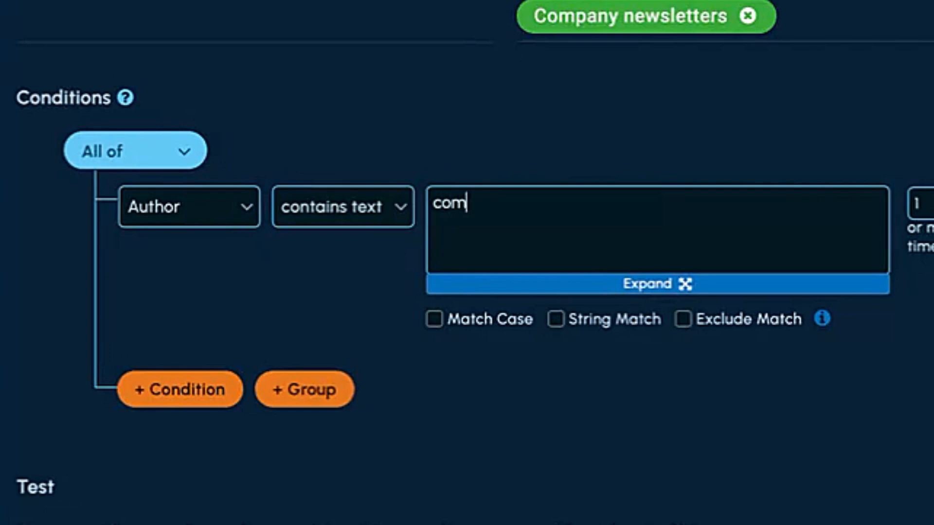
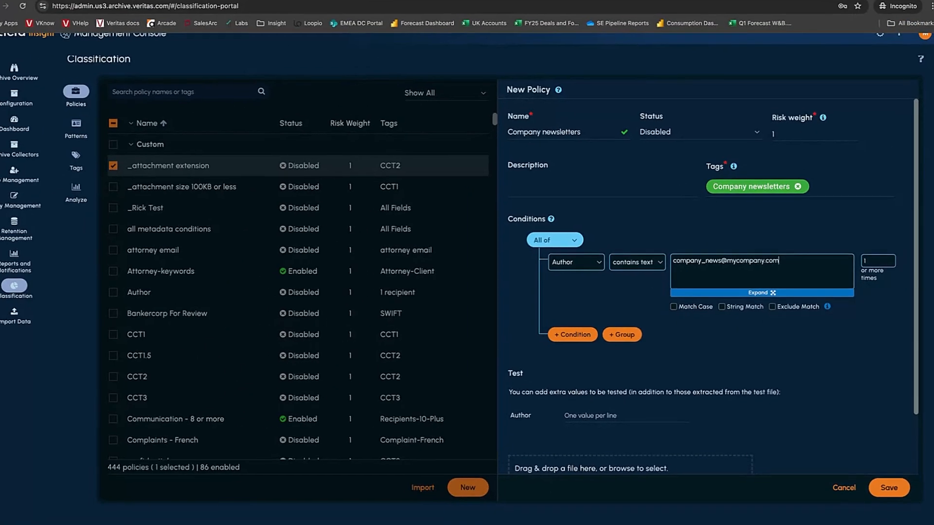
{"action": "left_click", "coordinate": [886, 483]}
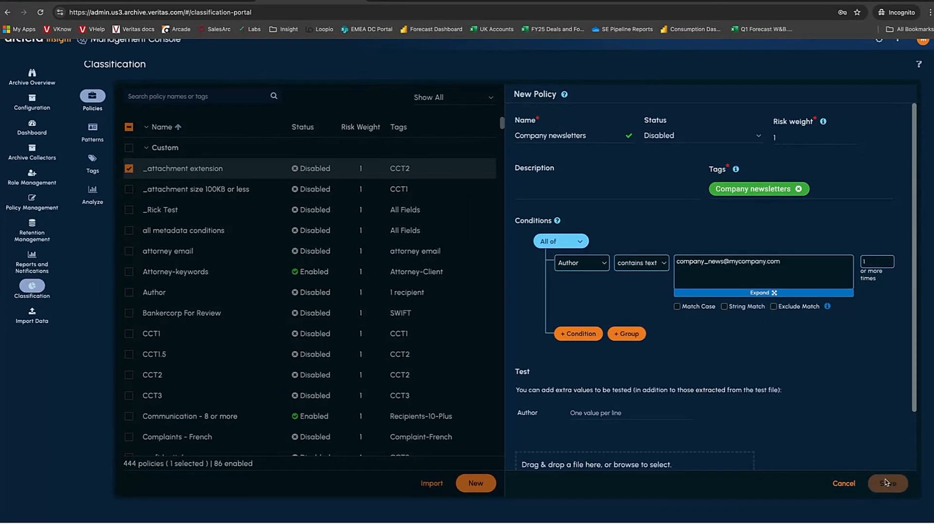